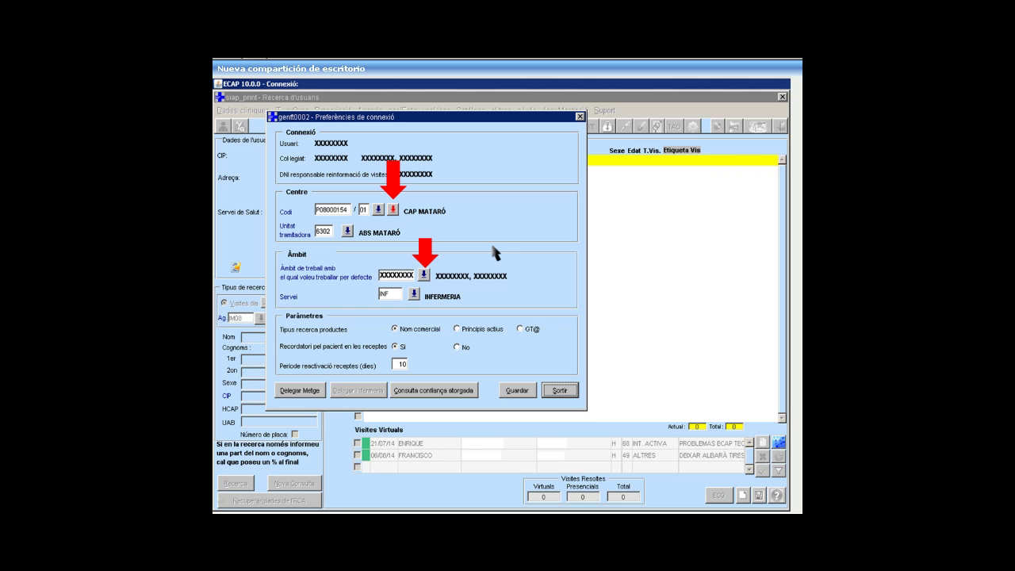
- Save the connection preferences with centre PAC MATARÓ and service ATENCIO CONTINUADA INFERMERIA, and leave URCEN as the active agenda
left_click(393, 210)
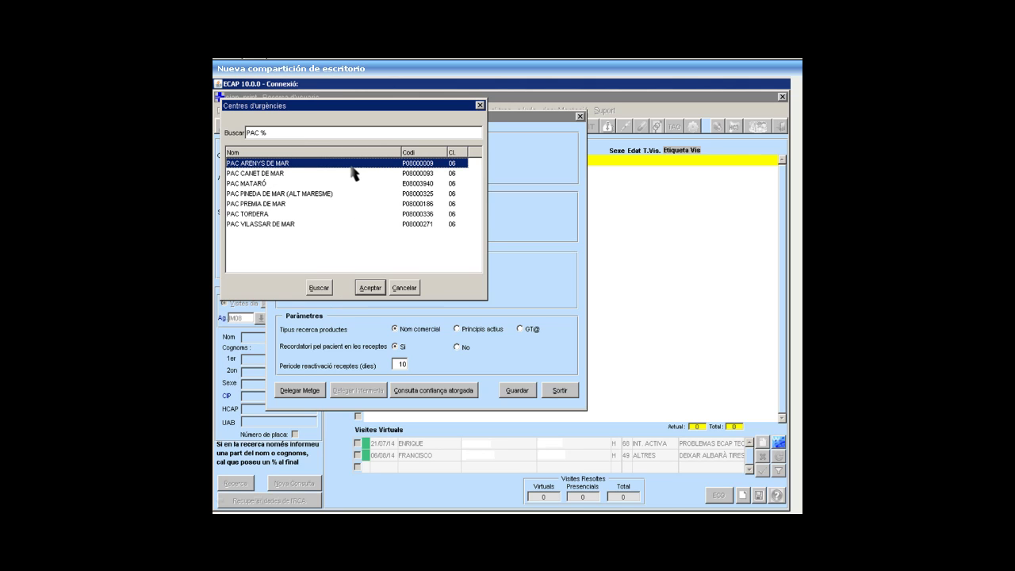
left_click(377, 289)
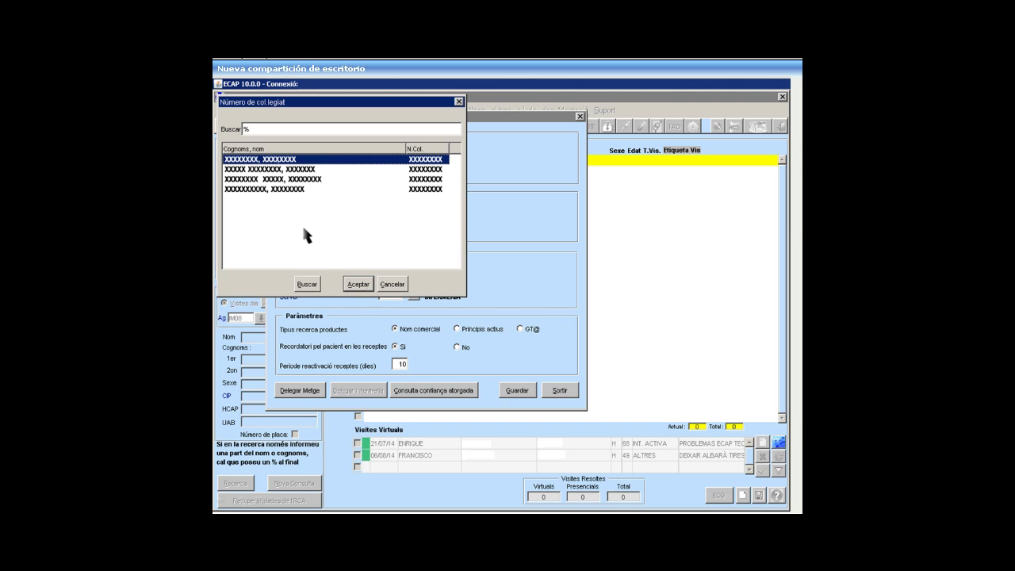
left_click(359, 284)
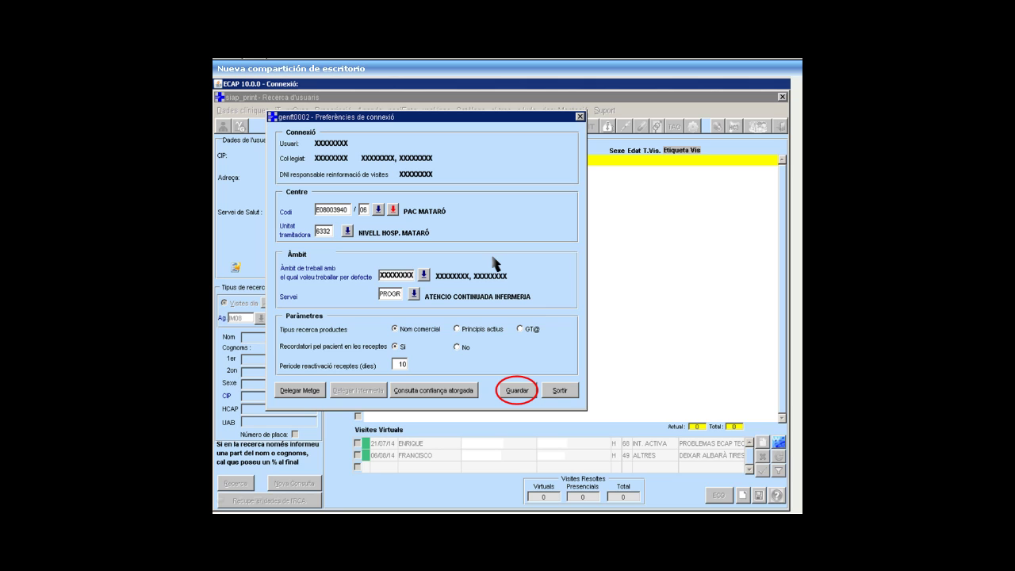
left_click(517, 390)
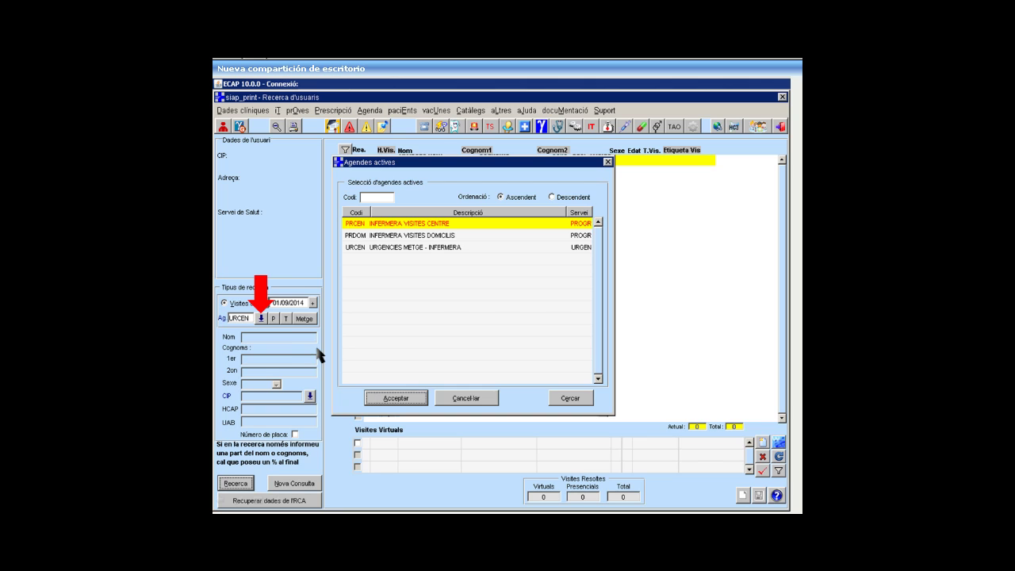
key("Escape")
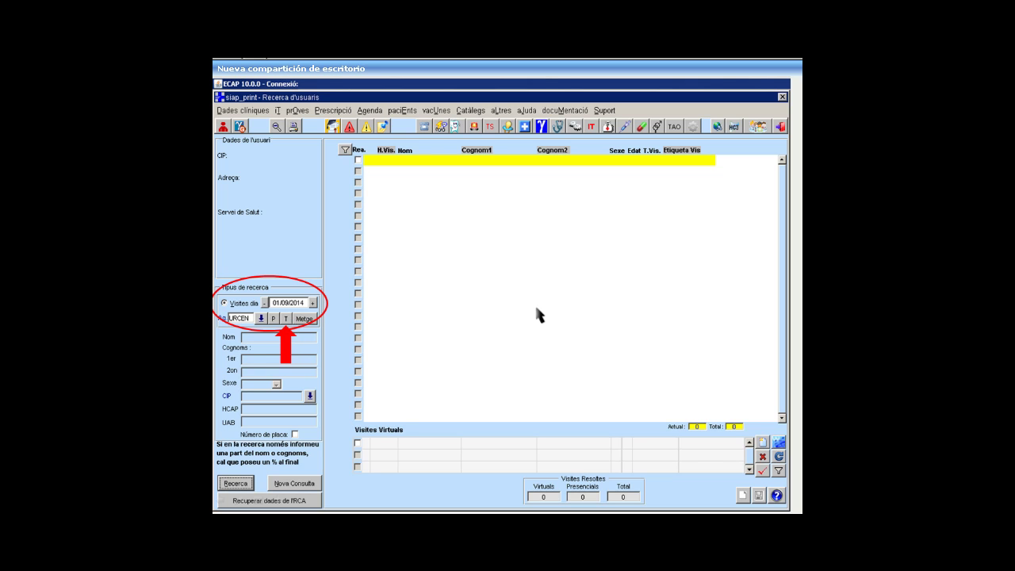
key("alt+Tab")
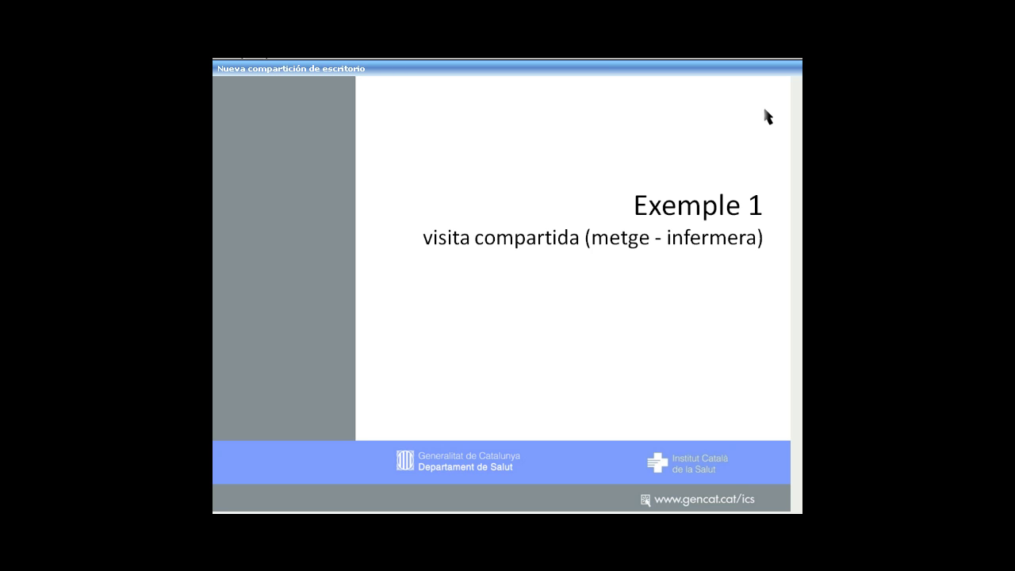
key("alt+Tab")
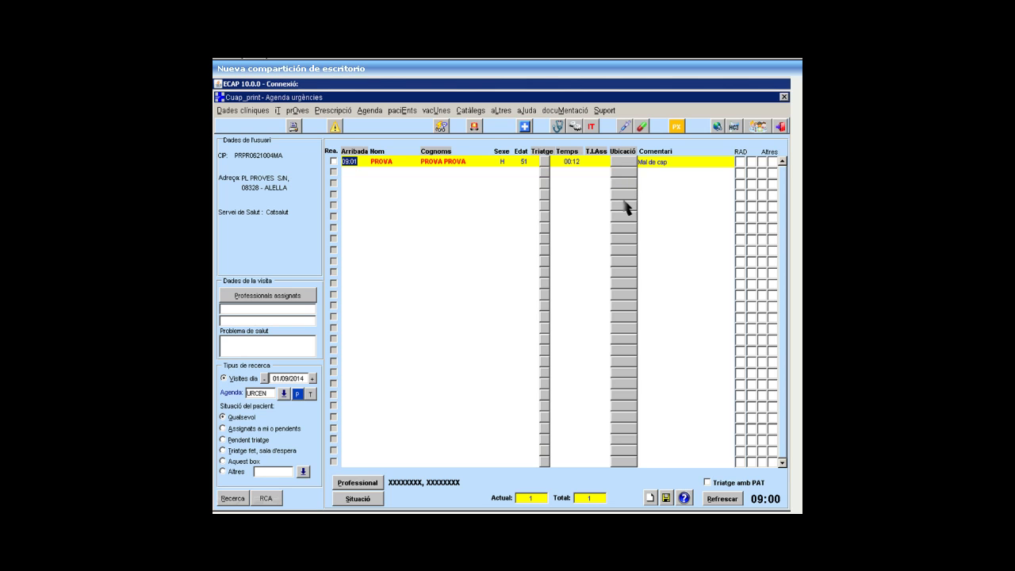
- Assign the 09:01 patient in the emergency agenda to the location BOX 1
left_click(624, 161)
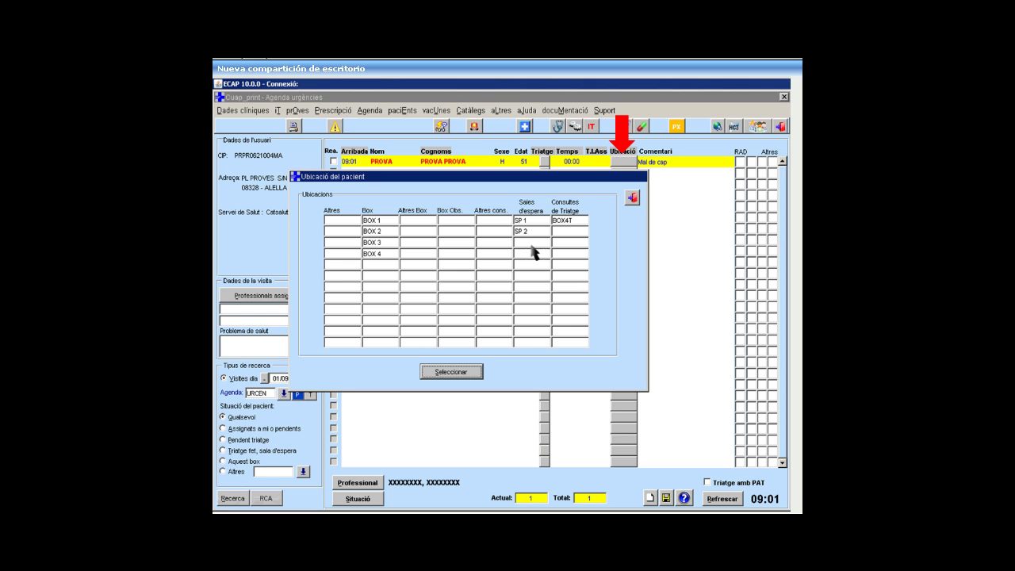
left_click(451, 371)
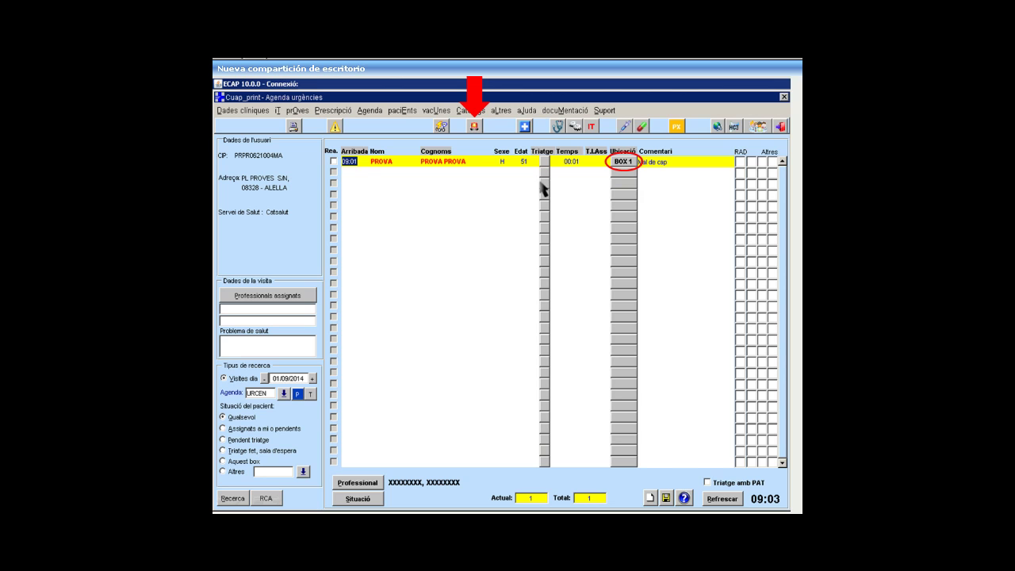
- Create a new urgent care report with motive Malaltia comuna and reason for consultation VALORACIÓ D'INFERMERIA
left_click(480, 125)
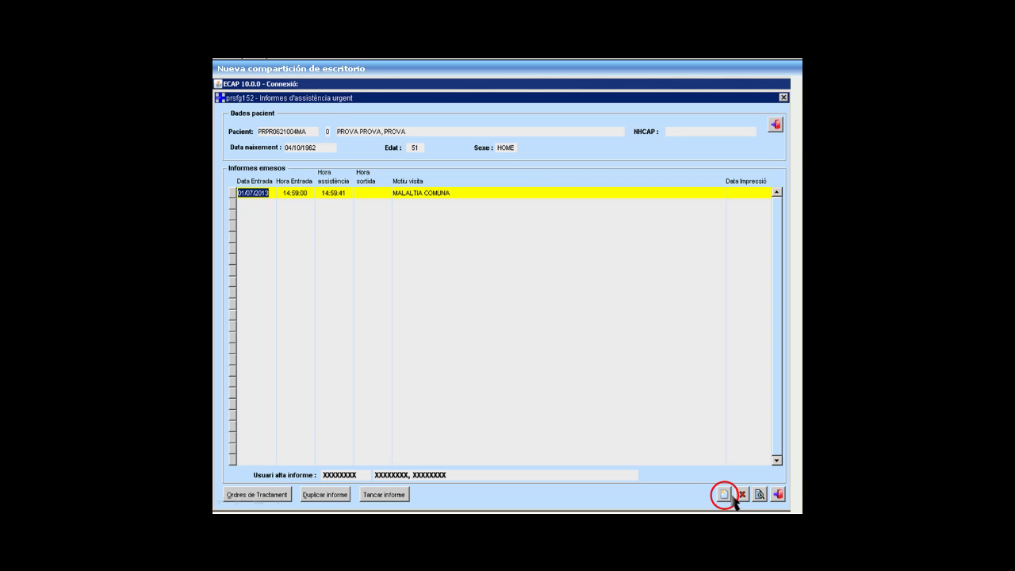
left_click(724, 494)
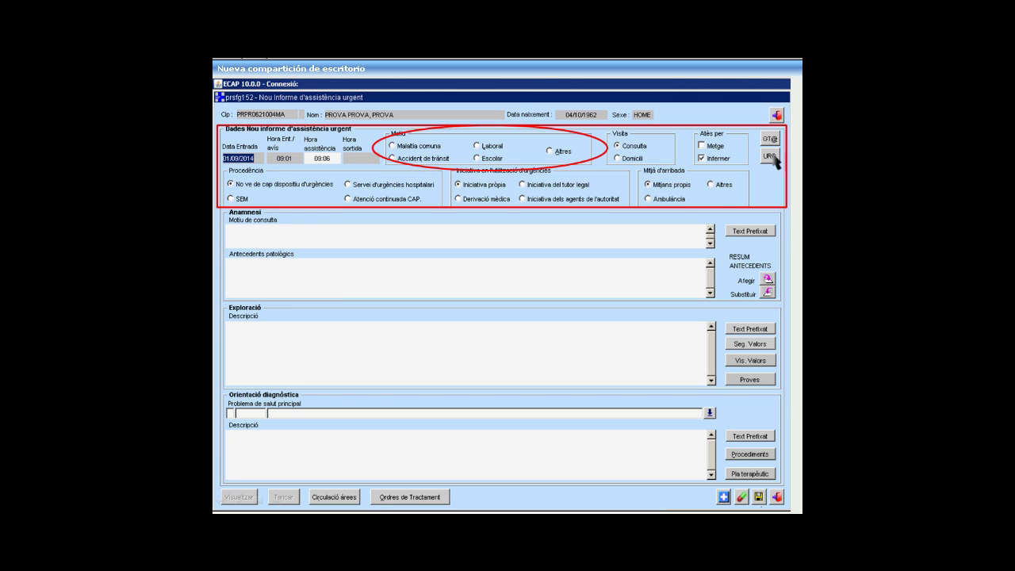
left_click(770, 156)
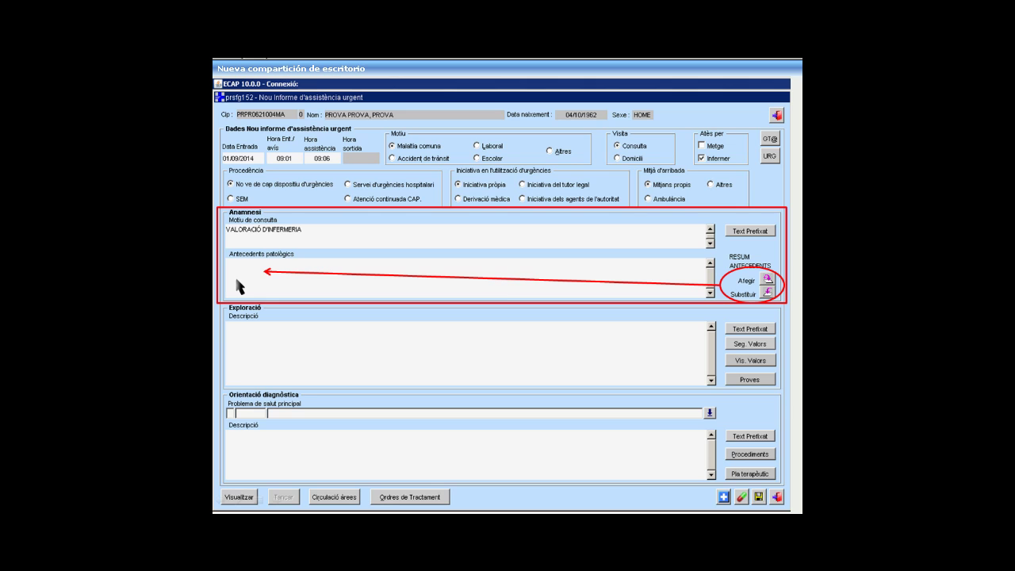
- Add the selected allergies and active health problems to the report's background, and record the PRESA DE CONSTANTS exploration before leaving the report
left_click(767, 280)
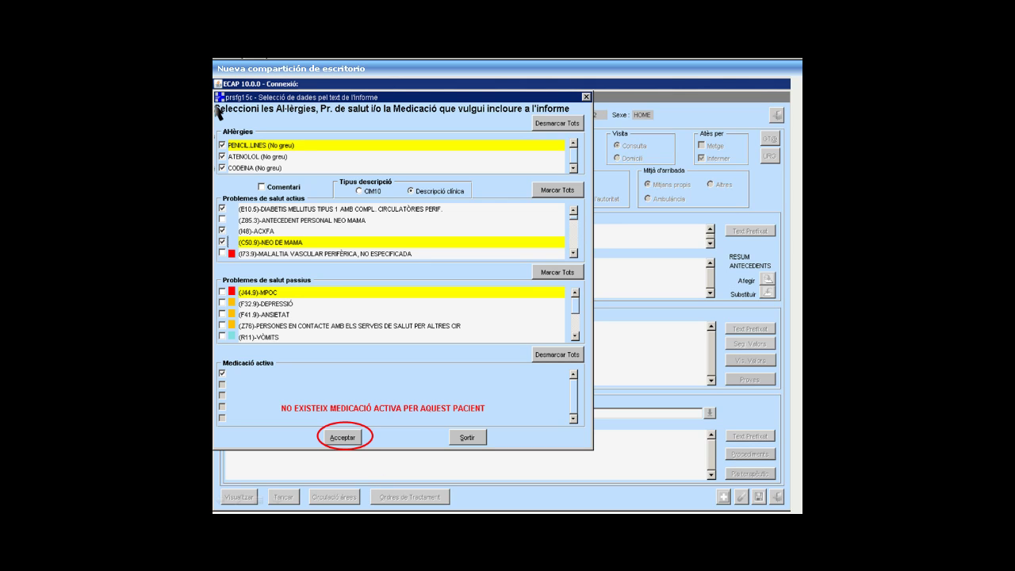
left_click(351, 439)
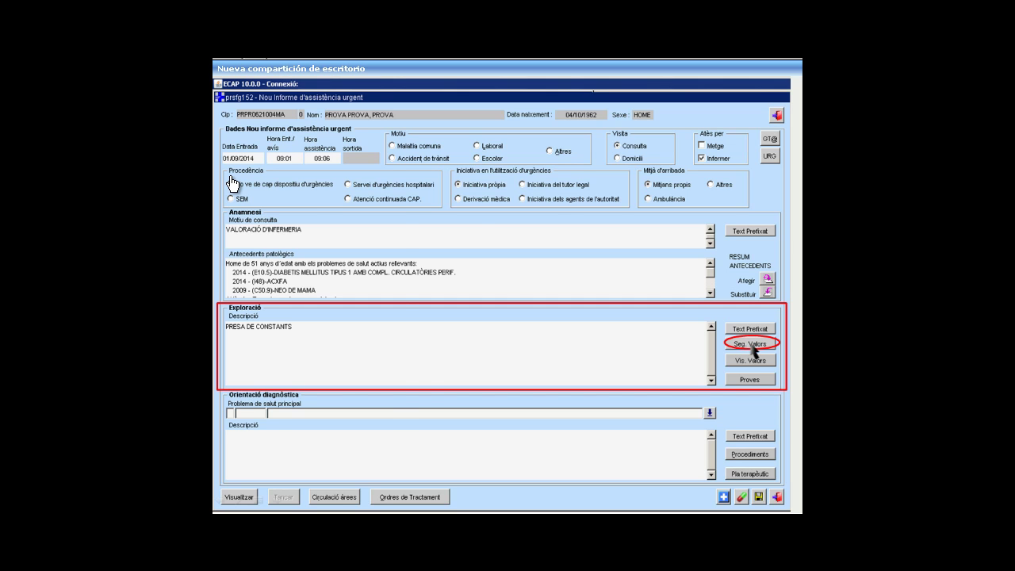
left_click(750, 344)
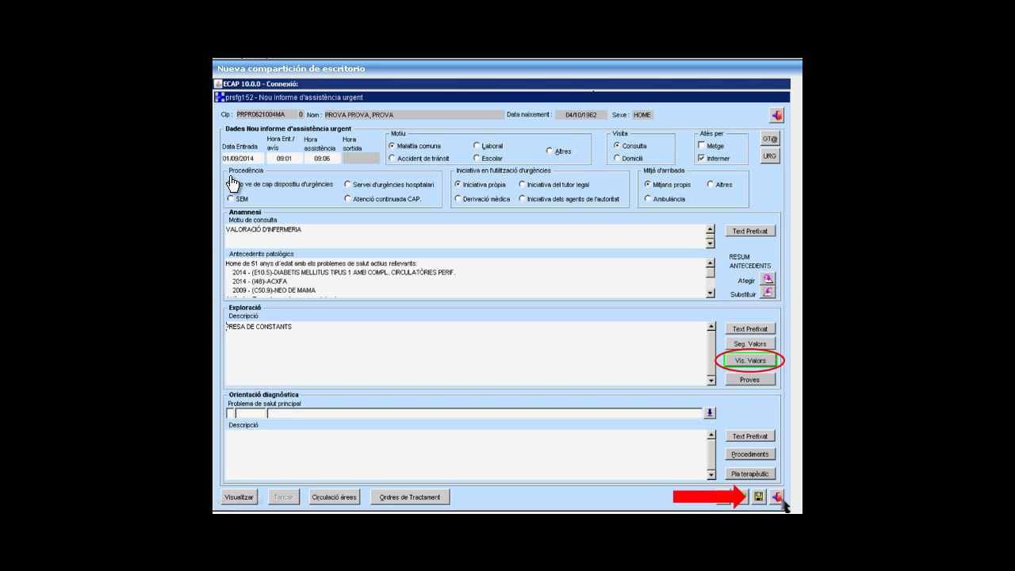
left_click(777, 497)
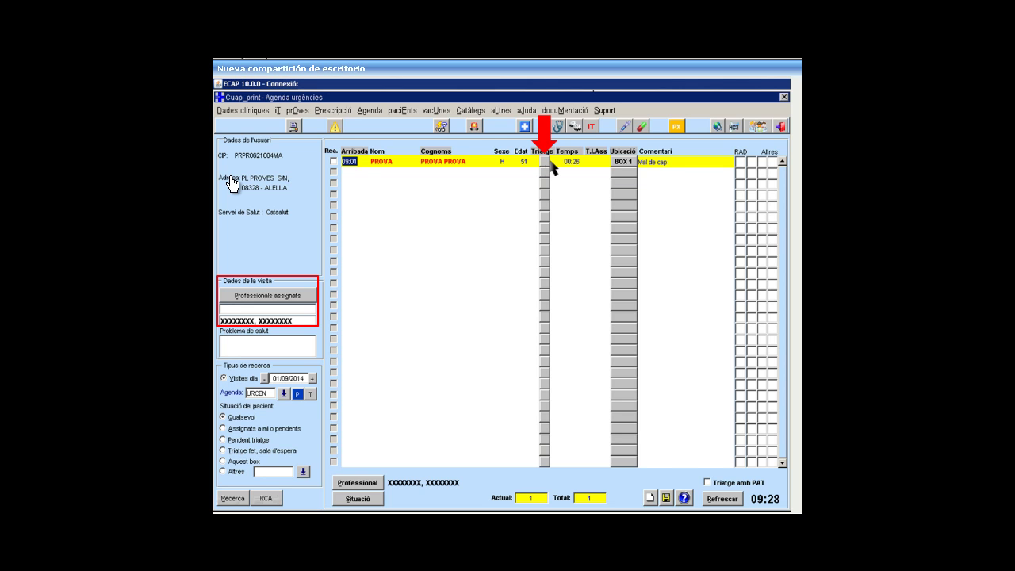
- Triage the BOX 1 patient as level 5 with the health problem DOLOR AGUT
left_click(546, 162)
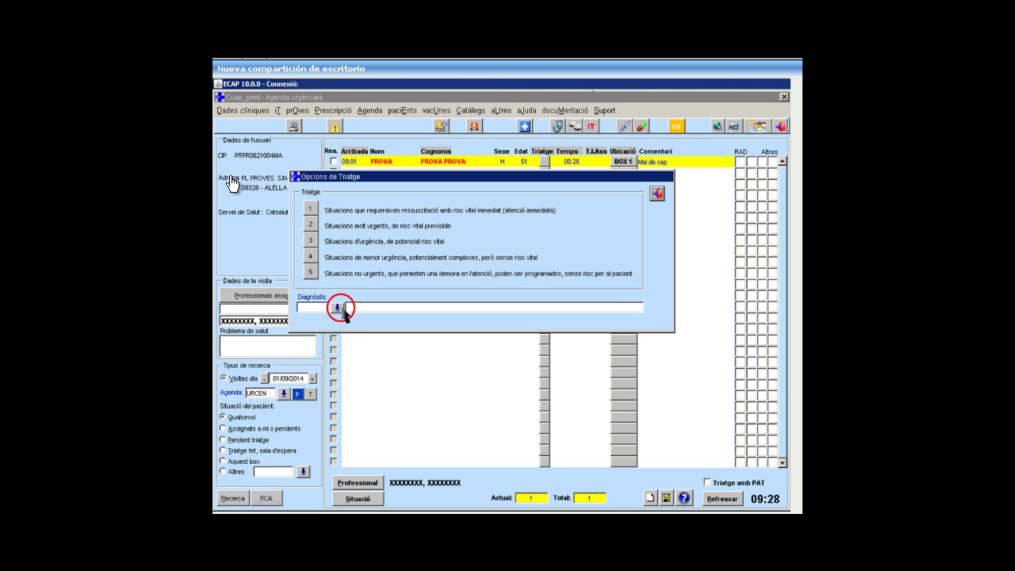
left_click(338, 307)
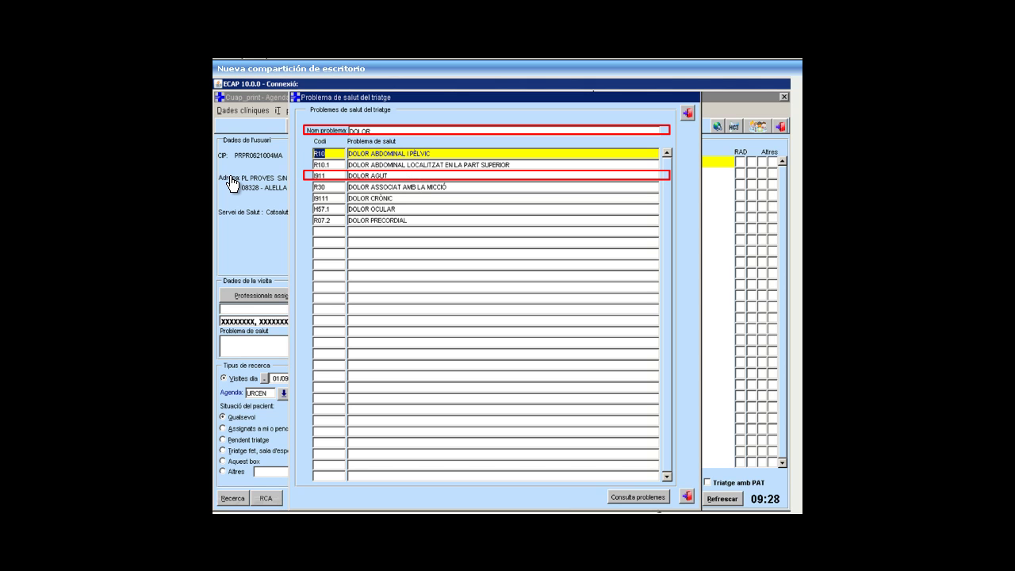
left_click(687, 497)
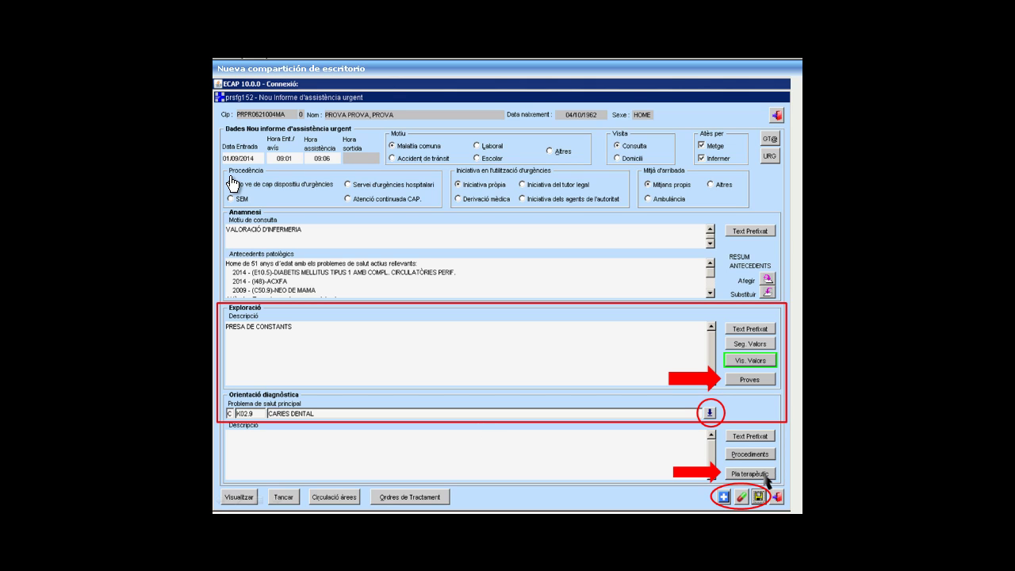
- Order an urgent ADM.FÀRMACS-INJECCIÓ INTRAMUSCULAR with reason DICLOFENACO IM, and set the discharge to Metge de capçalera follow-up by Mitjans propis
left_click(759, 381)
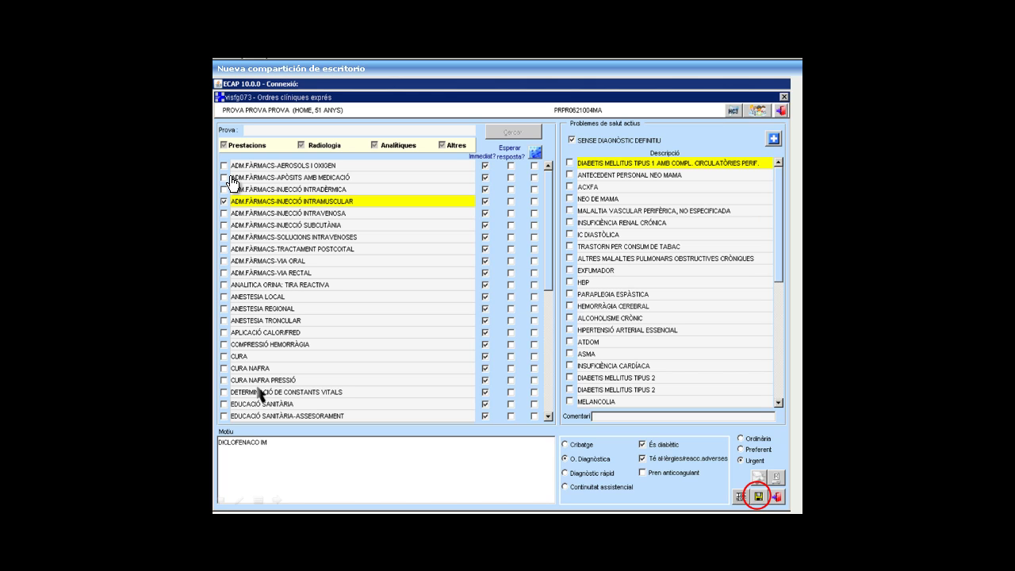
left_click(781, 492)
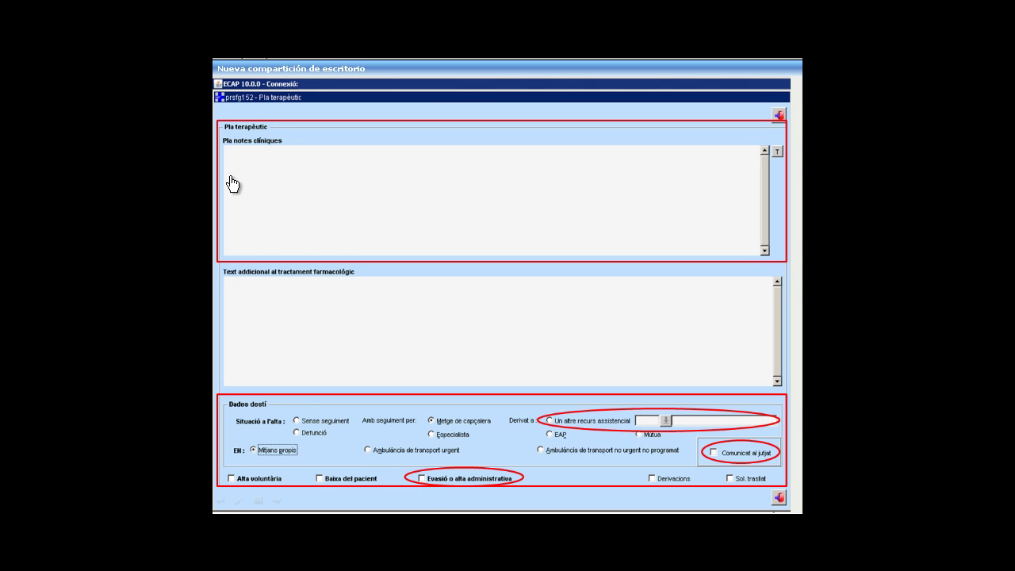
left_click(781, 498)
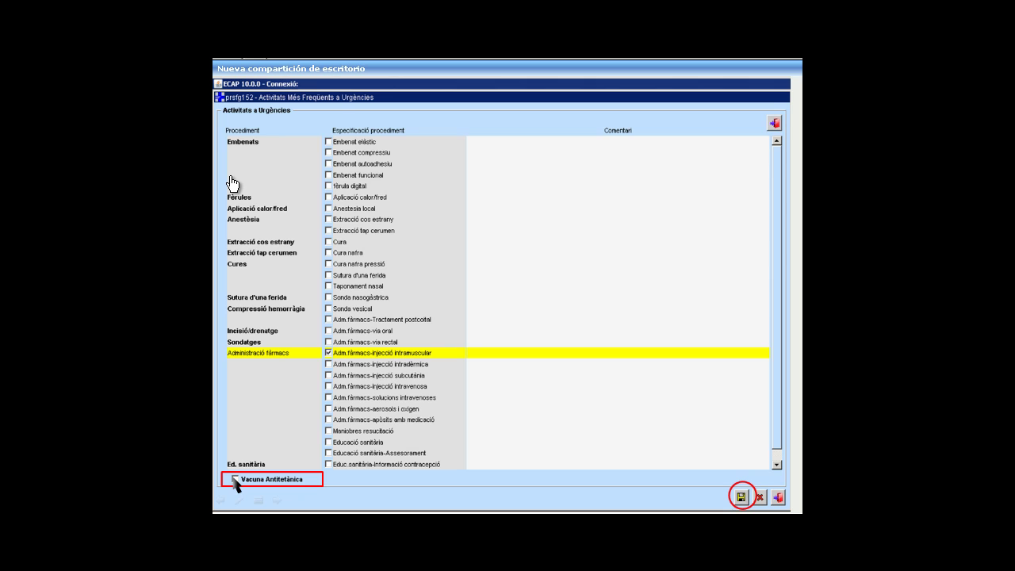
- Save the procedure Adm.fàrmacs-injecció intramuscular in the emergency activities and view the urgent care report
left_click(748, 488)
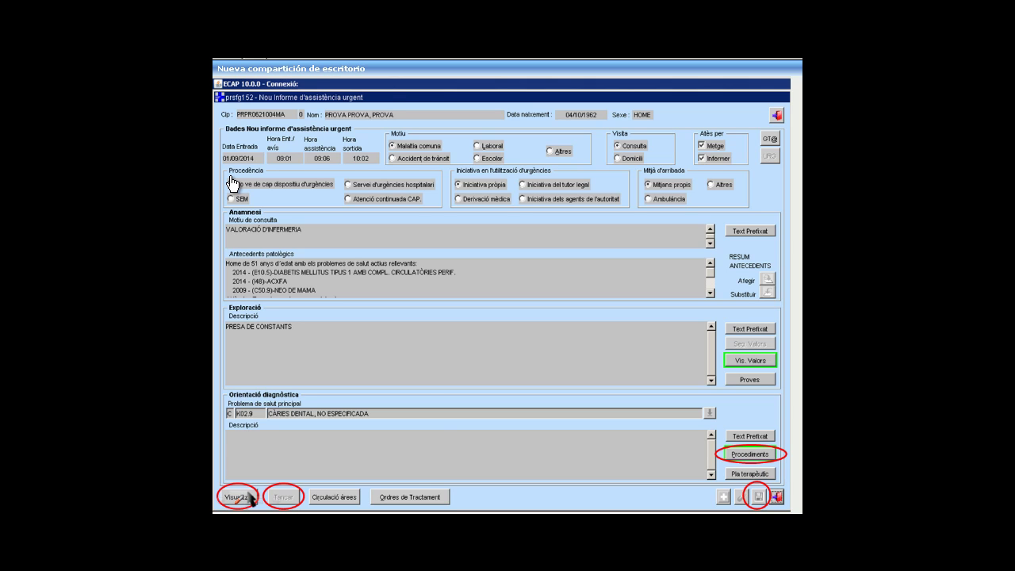
left_click(249, 495)
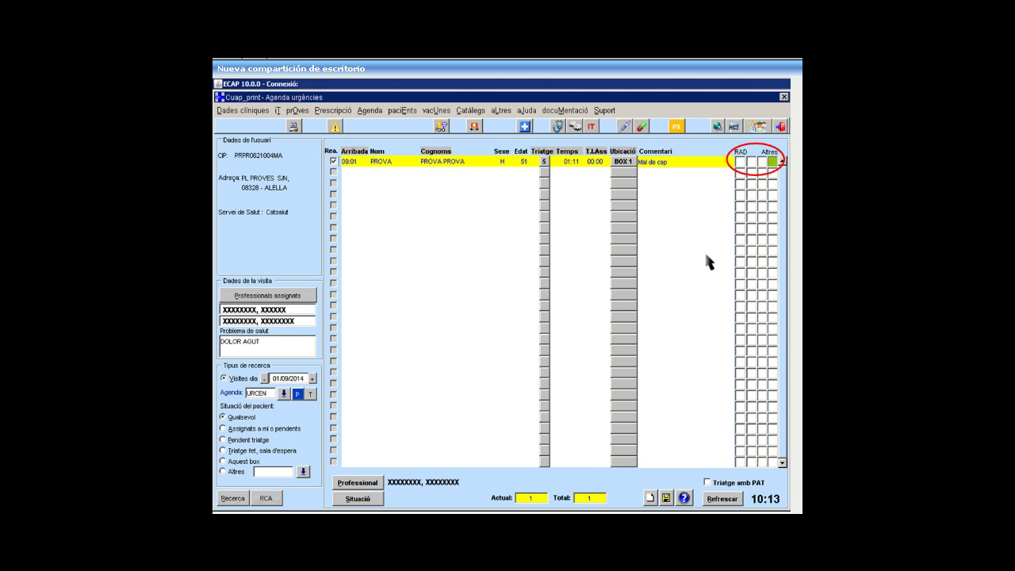
key("alt+Tab")
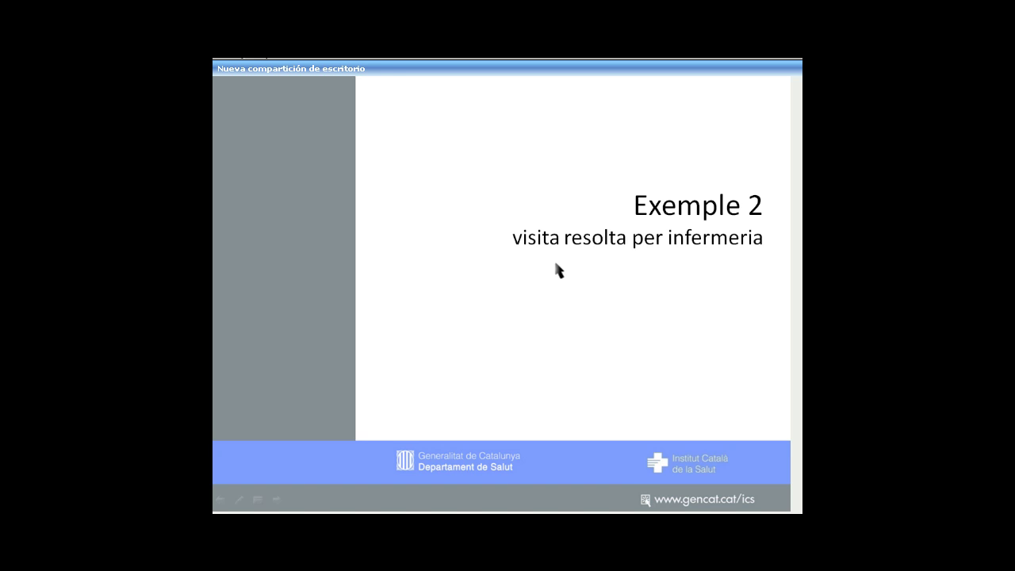
key("alt+Tab")
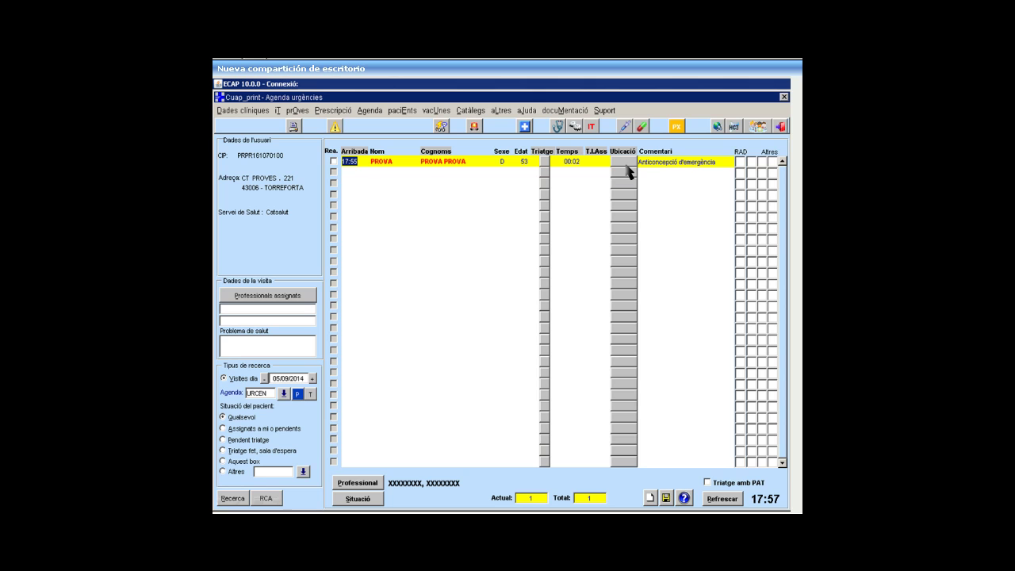
- Place the 17:55 patient in BOX 4 and record a spontaneous consultation for Anticoncepció d'emergència with diagnosis ATENCIÓ PER L'ANTICONCEPCIÓ, leaving the follow-up note empty
left_click(442, 128)
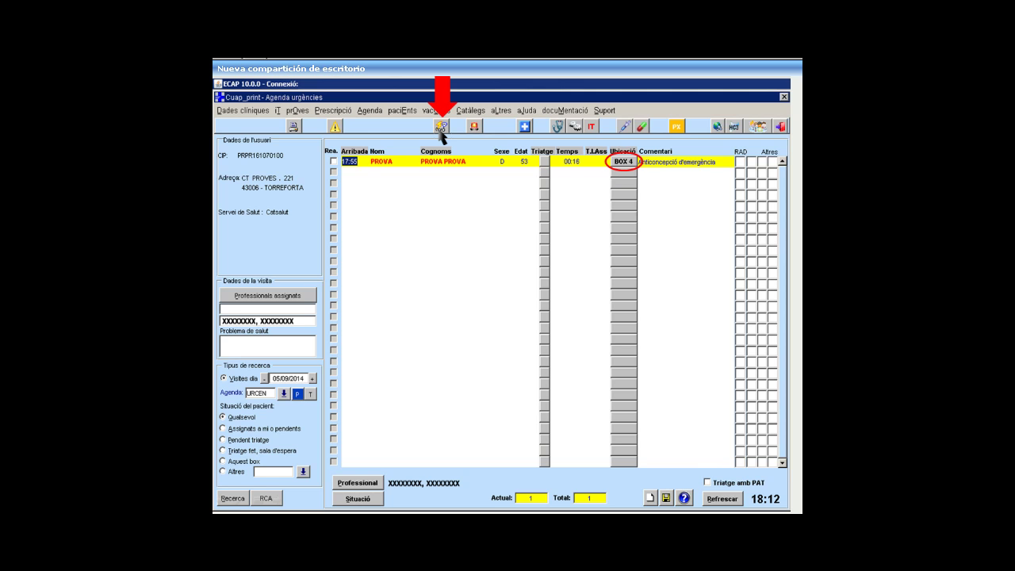
left_click(441, 127)
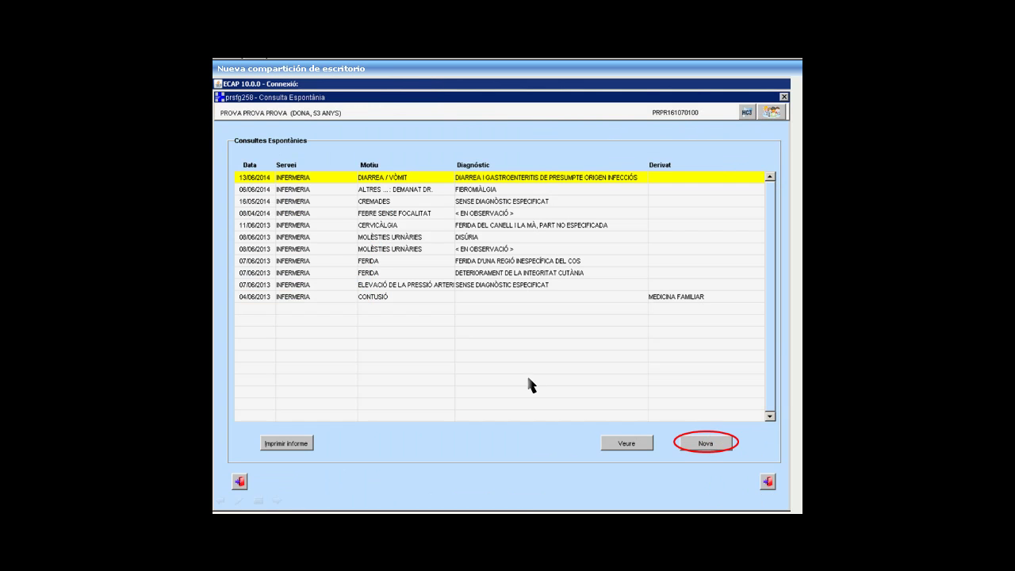
left_click(705, 443)
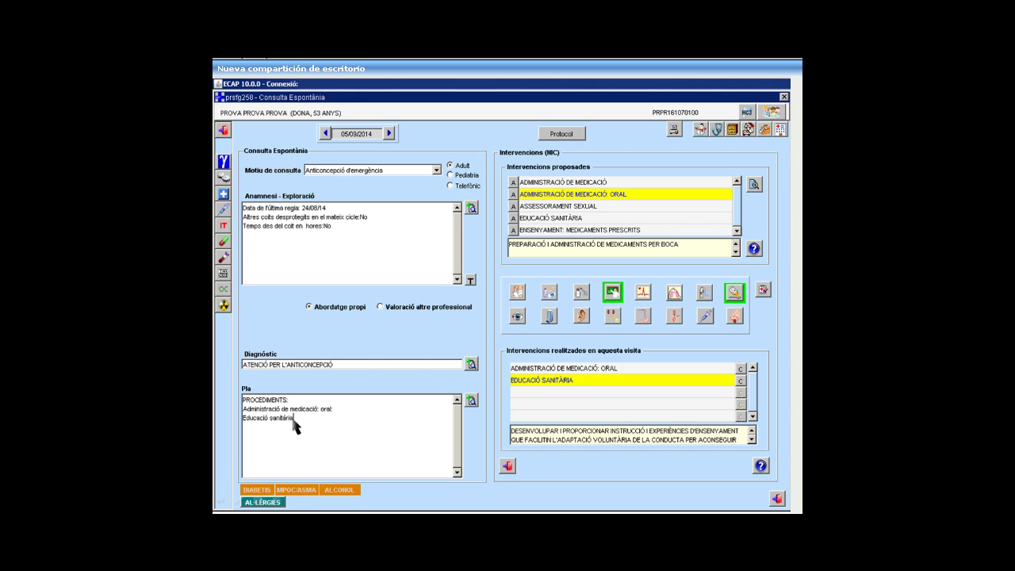
left_click(227, 131)
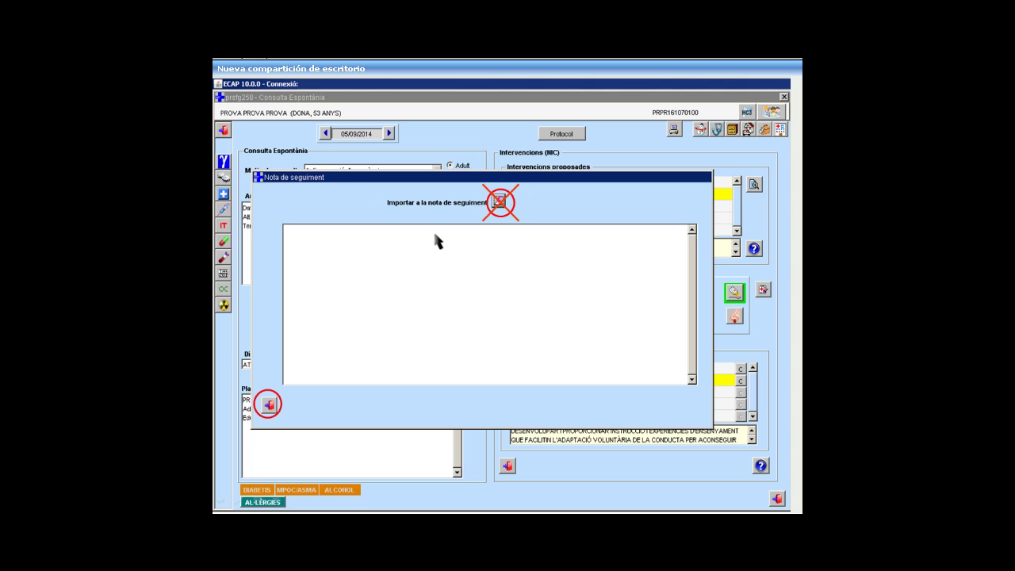
left_click(226, 132)
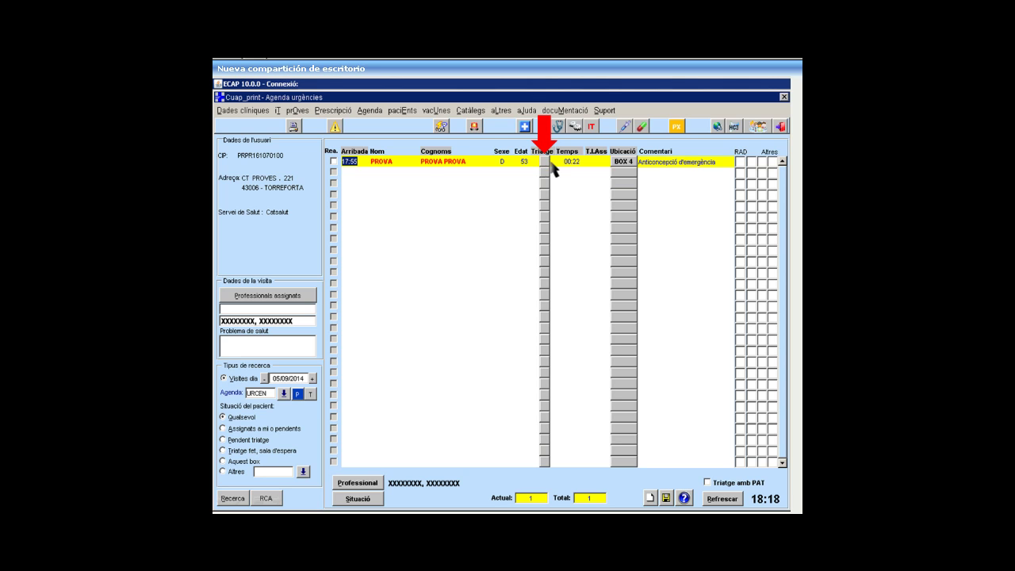
- Triage the BOX 4 patient as level 5 with the diagnosis T38.4 CONTRACEPTIUS ORALS
left_click(547, 162)
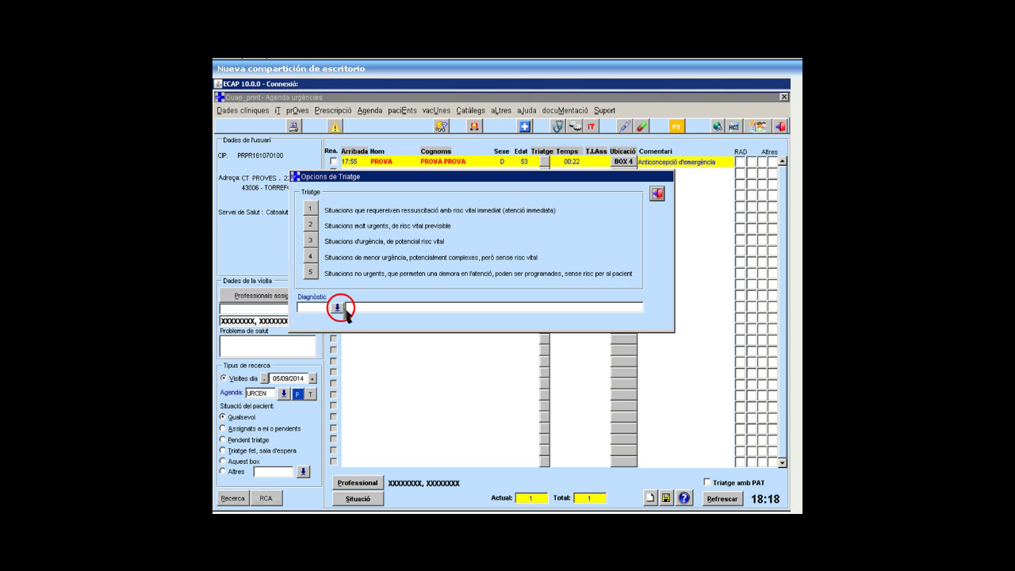
left_click(337, 307)
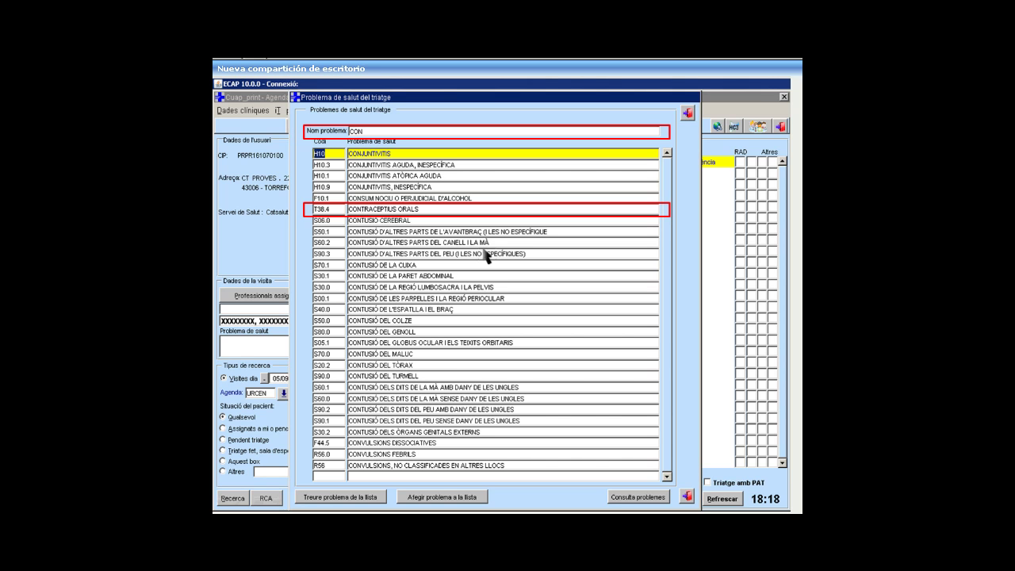
double_click(384, 209)
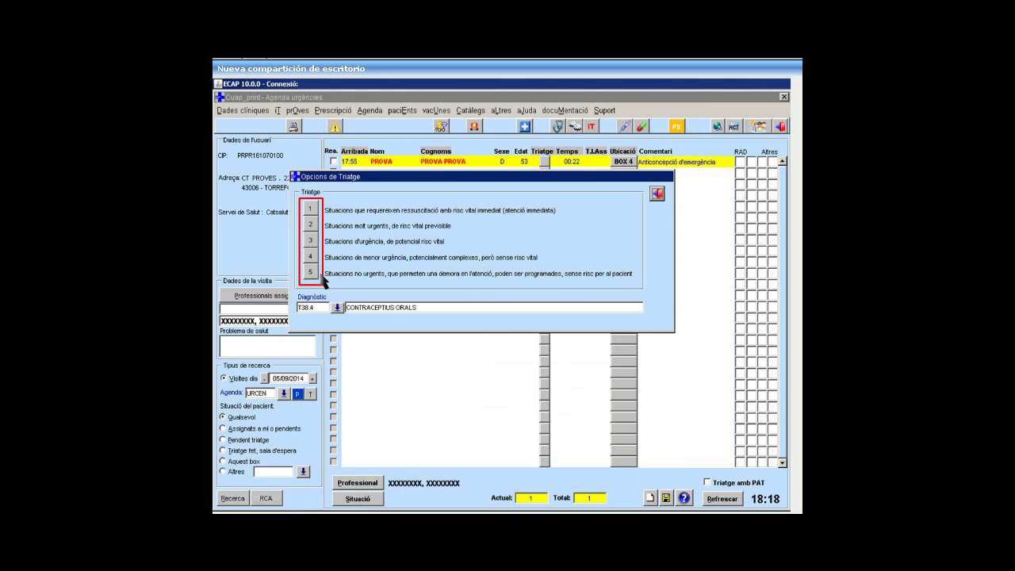
left_click(399, 274)
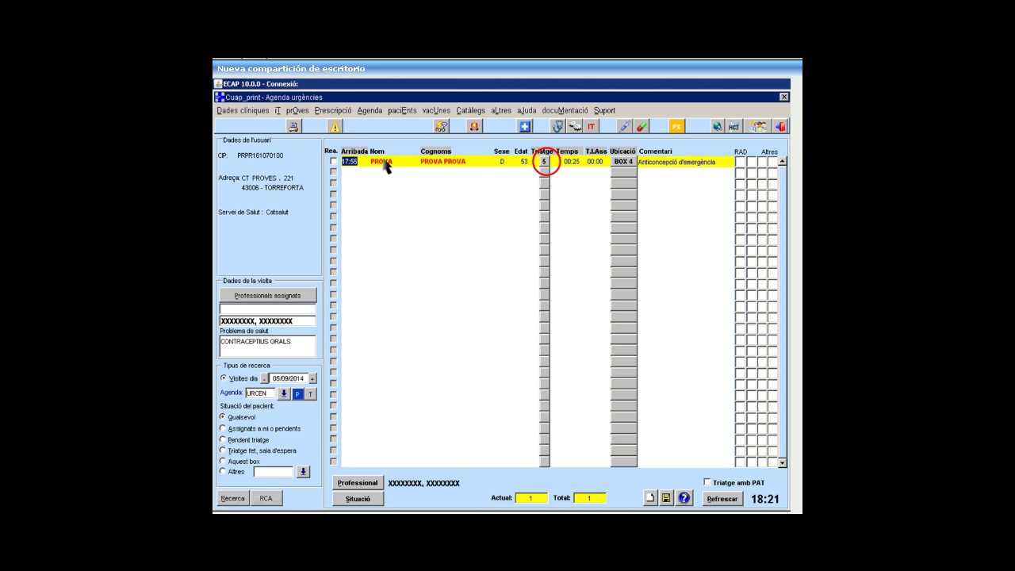
- Create a new urgent care report for the BOX 4 patient and save the procedures Adm.fàrmacs-via oral and Educació sanitària
left_click(475, 127)
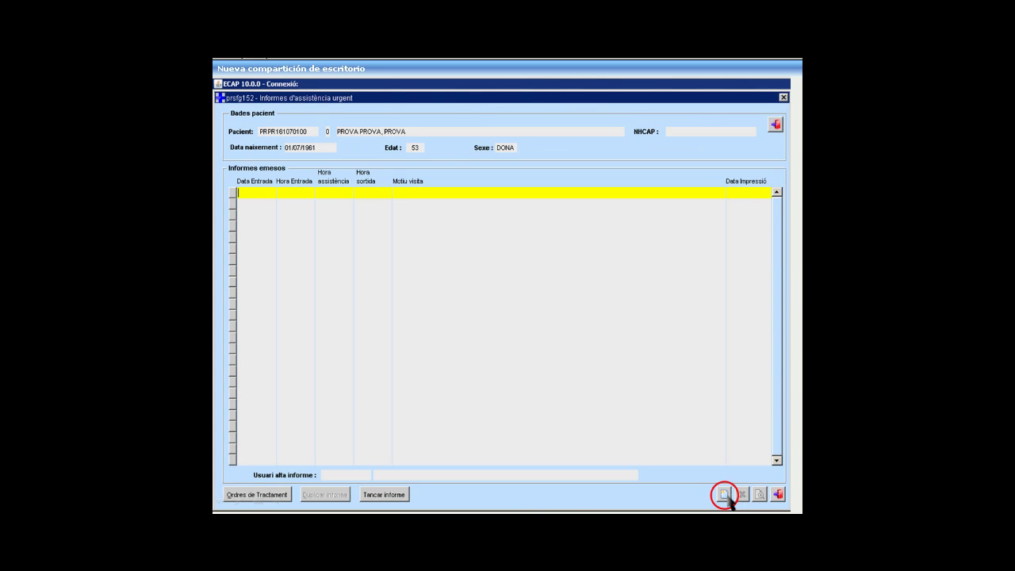
left_click(723, 494)
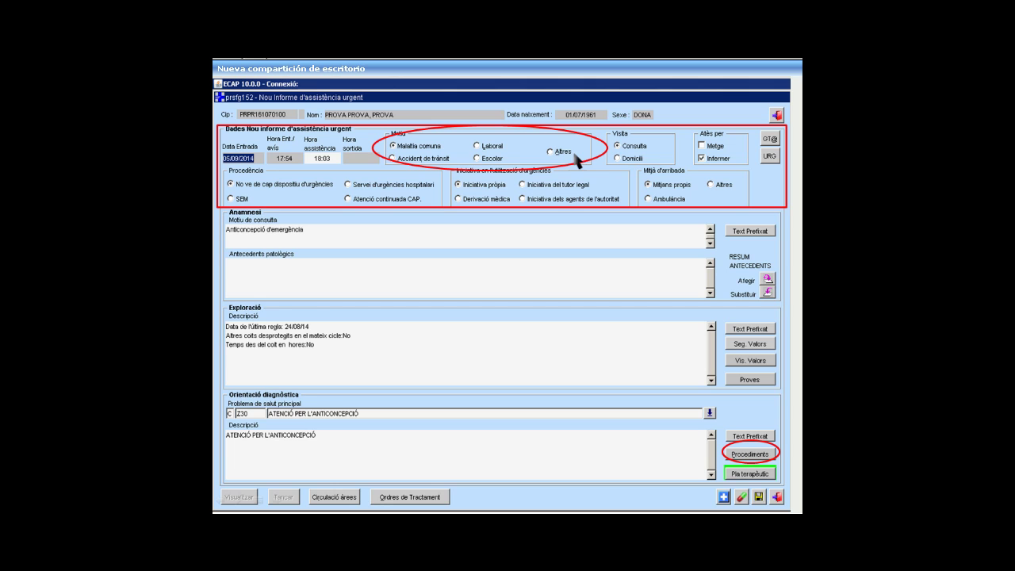
left_click(743, 456)
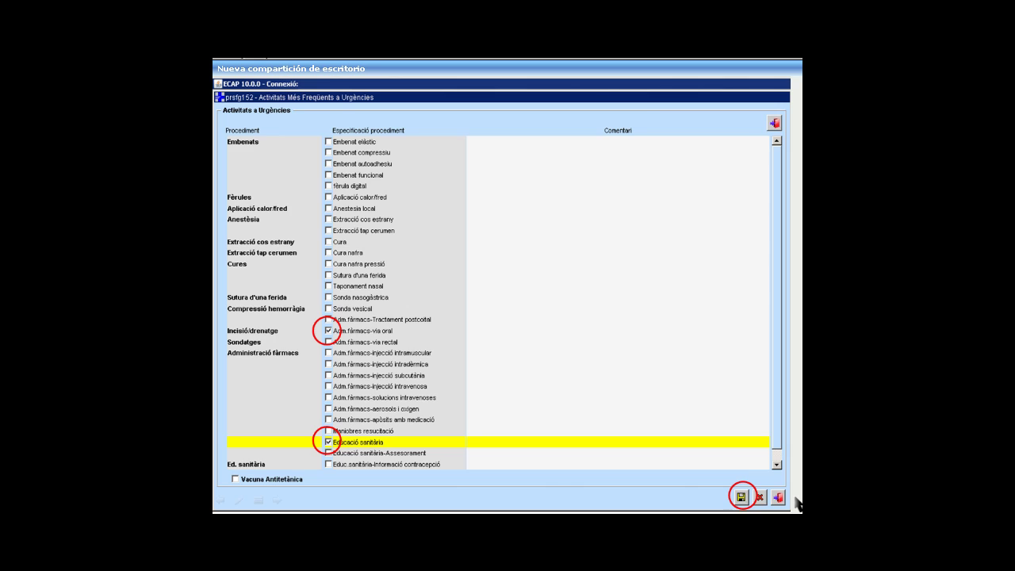
left_click(741, 497)
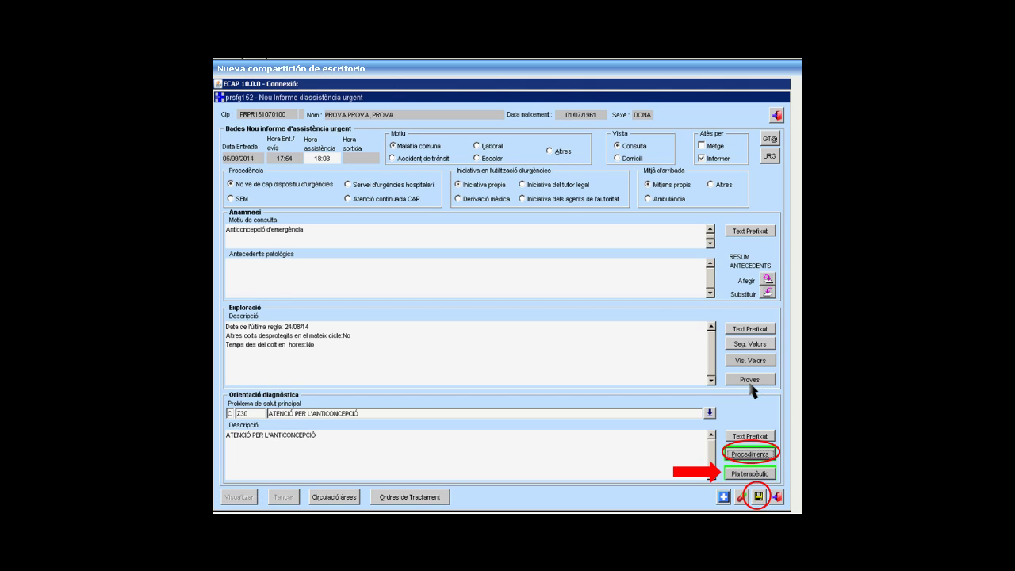
- Set the therapeutic plan's discharge to Derivat a EAP by Mitjans propis, save the report and return to the emergency agenda
left_click(752, 475)
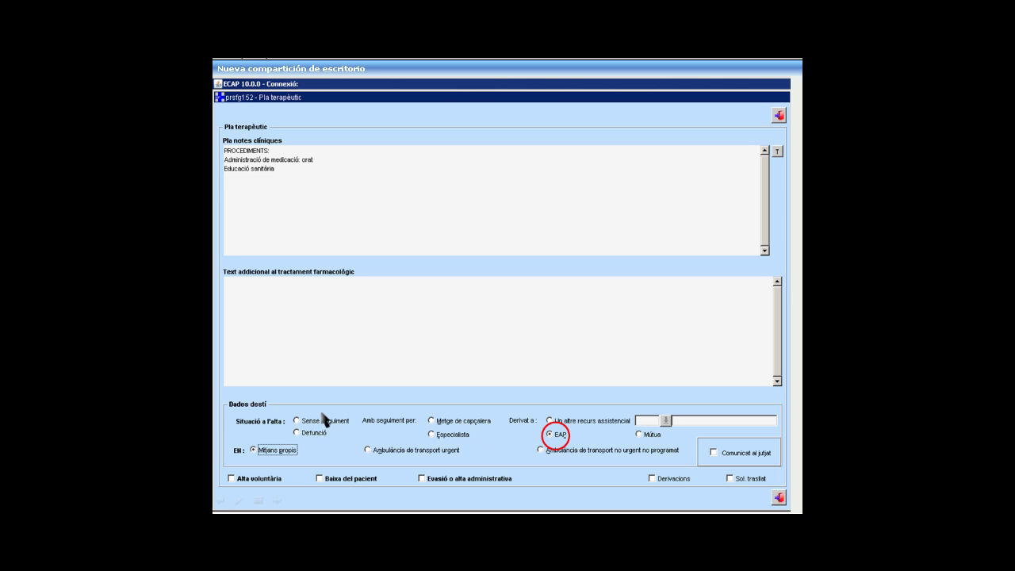
left_click(788, 500)
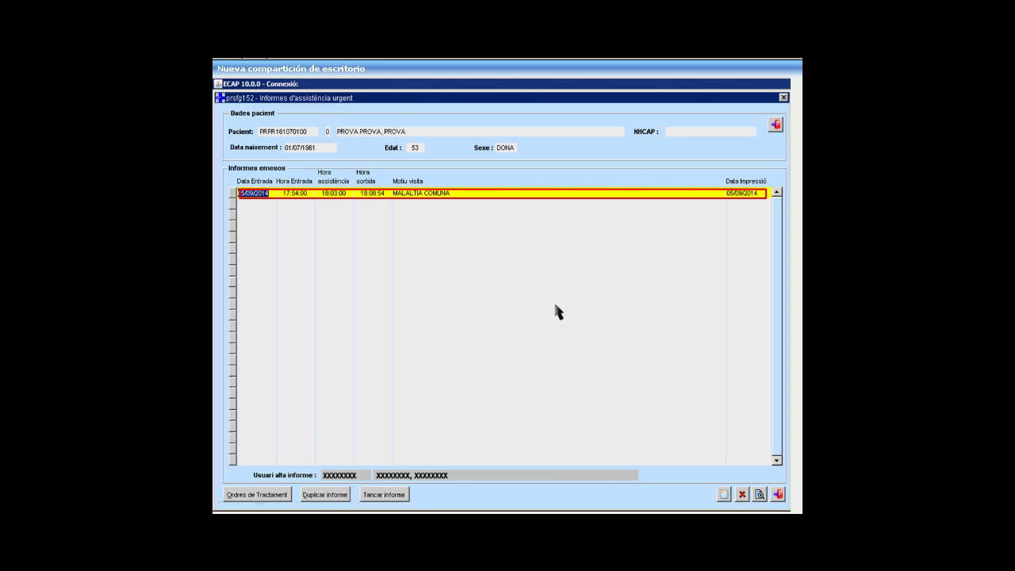
key("Escape")
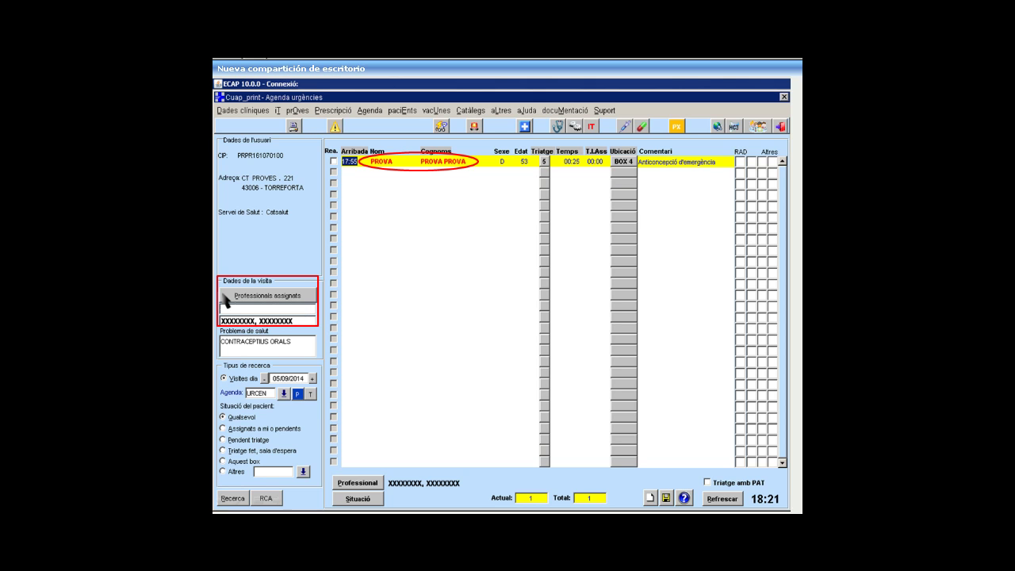
- Tick Abordatge propi d'infermeria in the visit's assigned professionals and mark the 17:55 visit as done
left_click(285, 297)
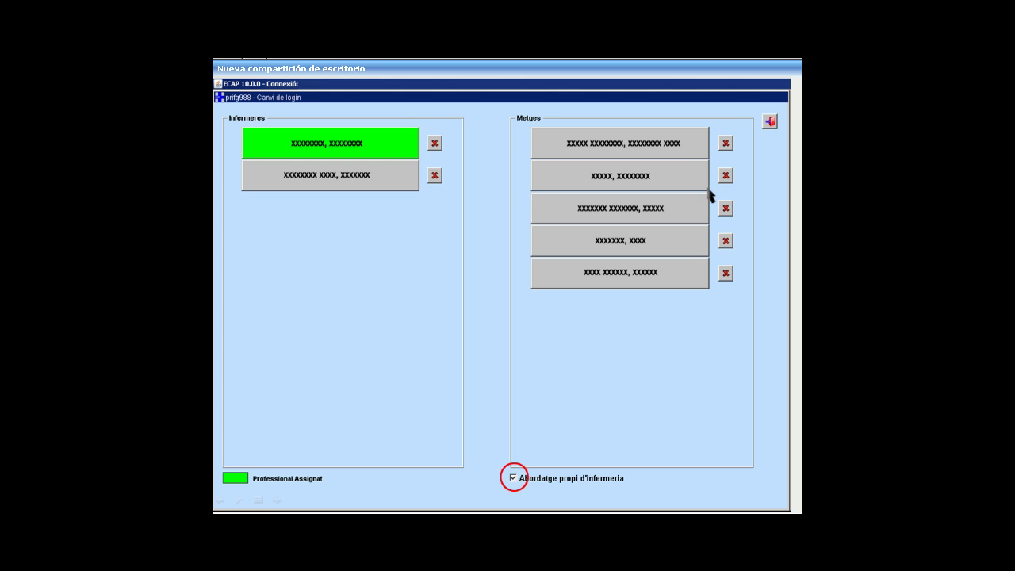
left_click(771, 121)
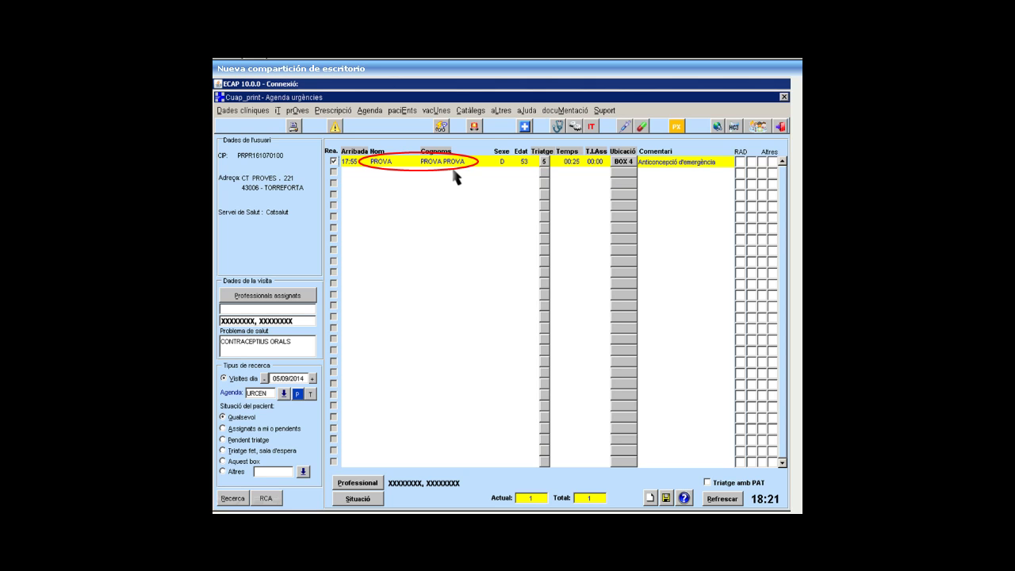
left_click(333, 161)
key("alt+Tab")
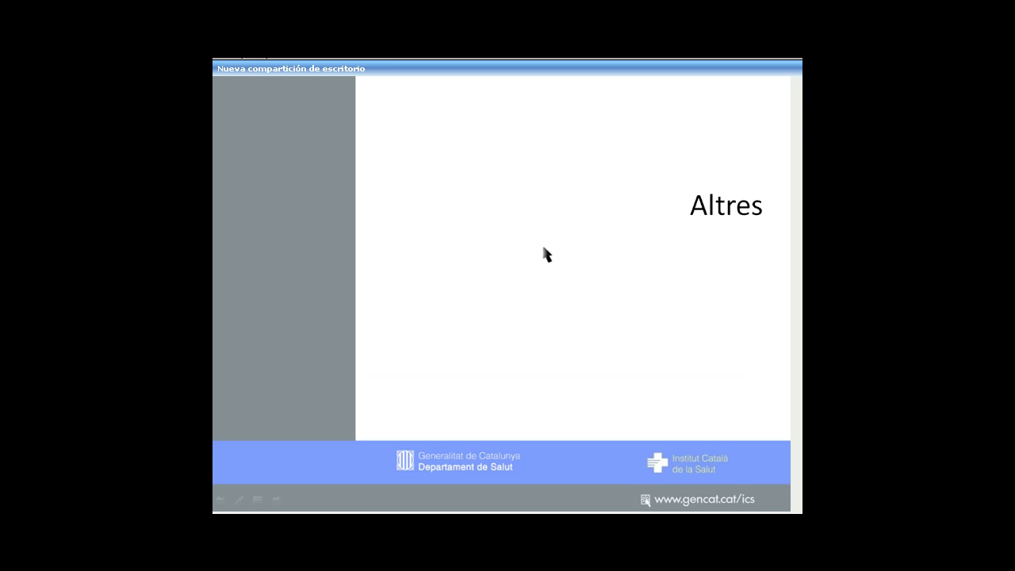
- Duplicate the MALALTIA COMUNA urgent care report and annul the original one with the 18:08:54 exit time
left_click(376, 199)
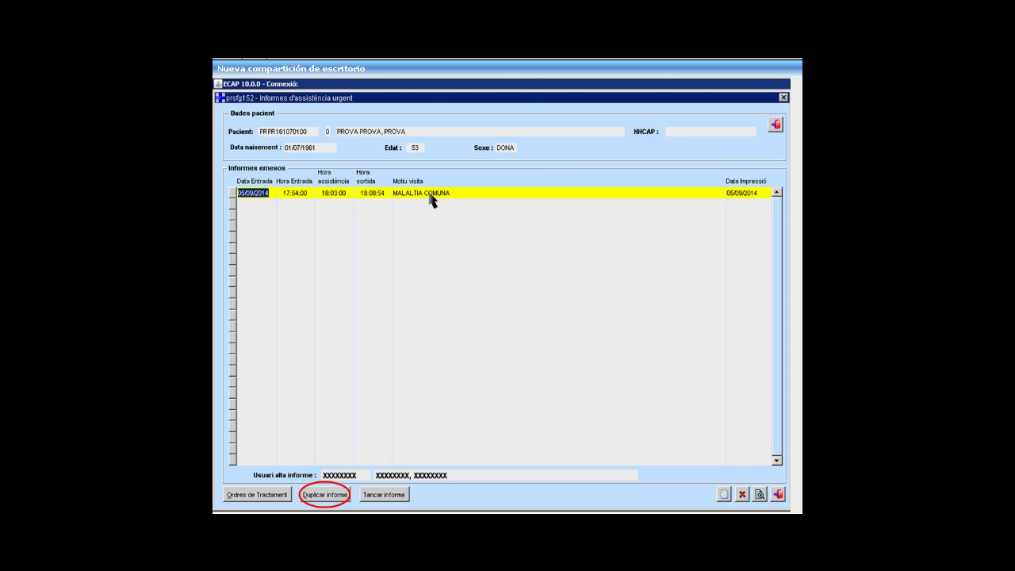
left_click(334, 498)
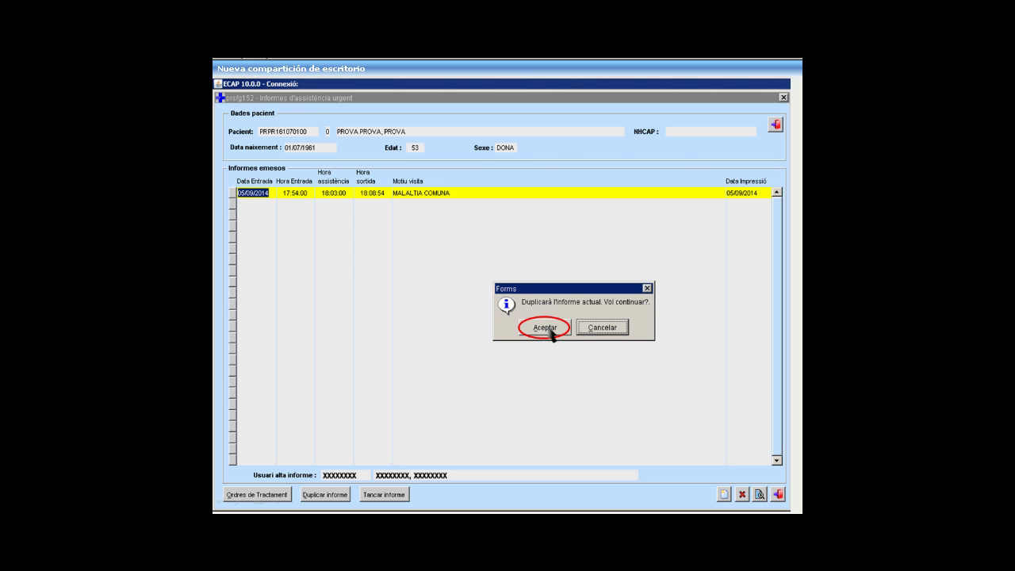
left_click(547, 328)
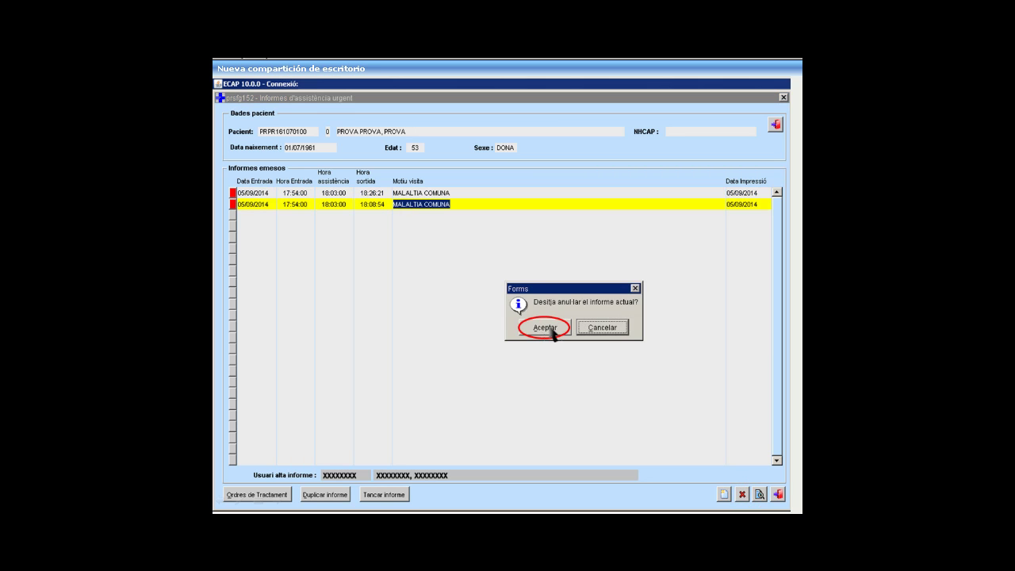
left_click(550, 330)
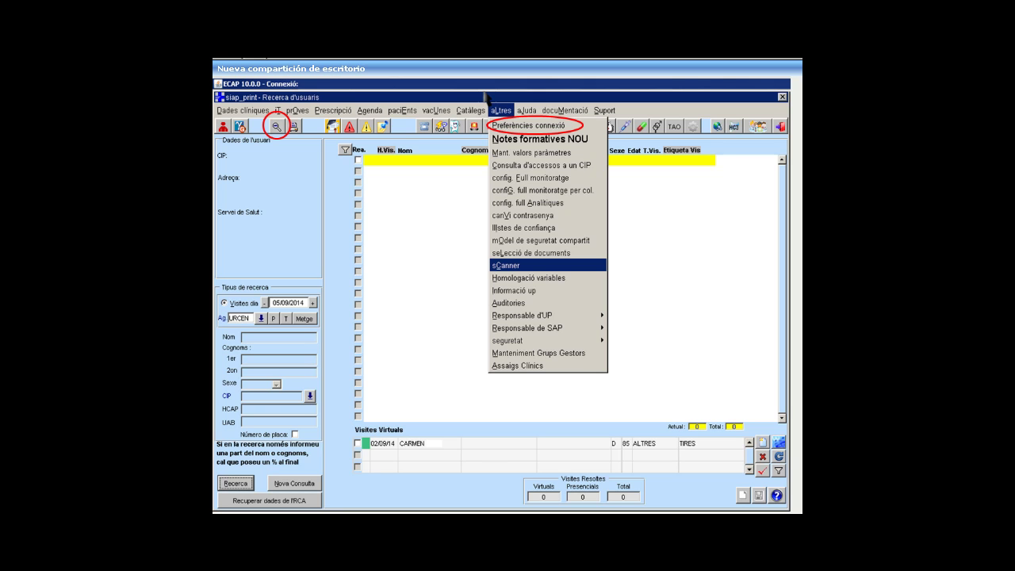
- Open the connection preferences containing the nursing delegation option
left_click(547, 126)
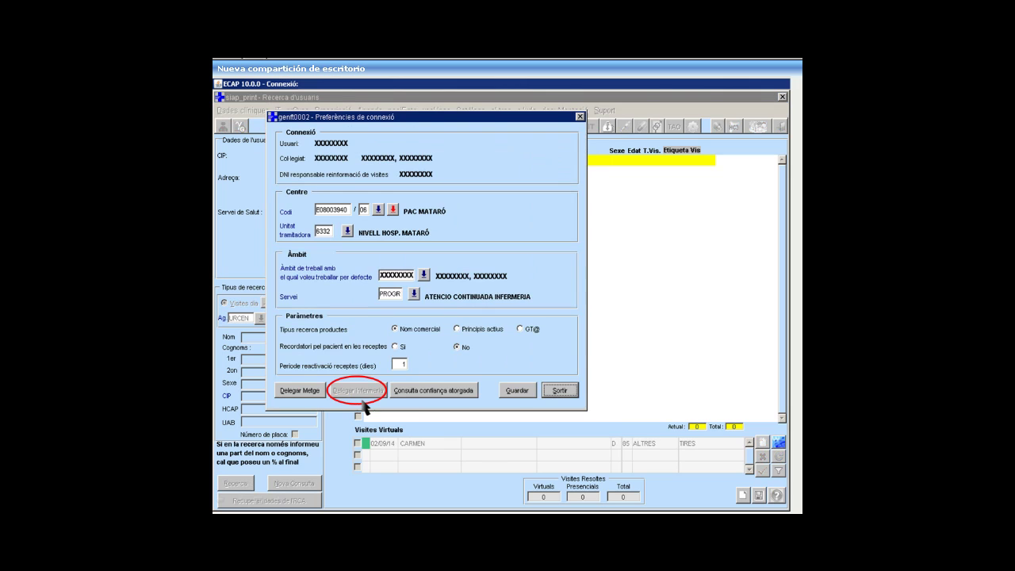